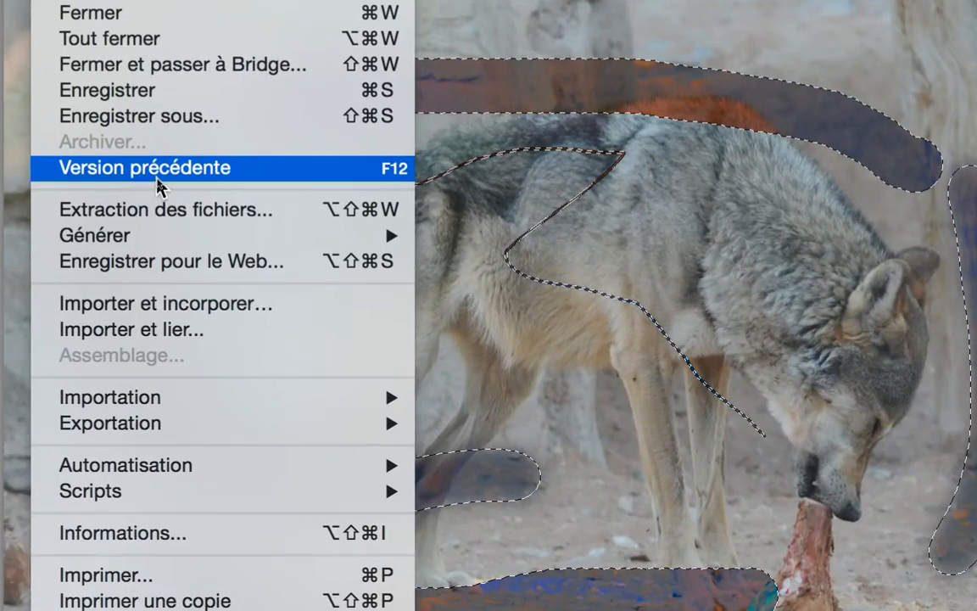
Revert the wolf photo to its previously saved version and keep the channel list within reach.
click(156, 177)
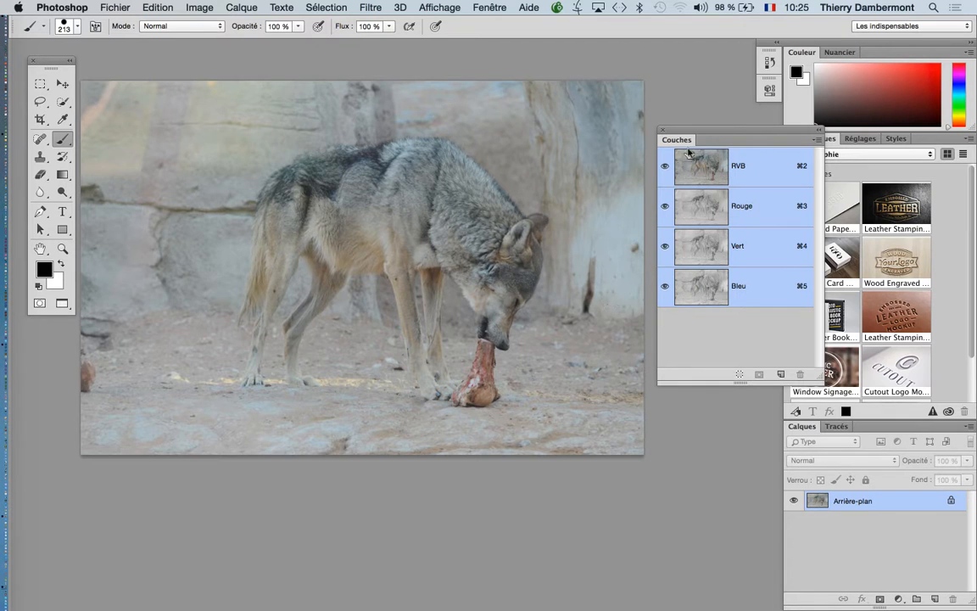
drag(694, 135, 625, 129)
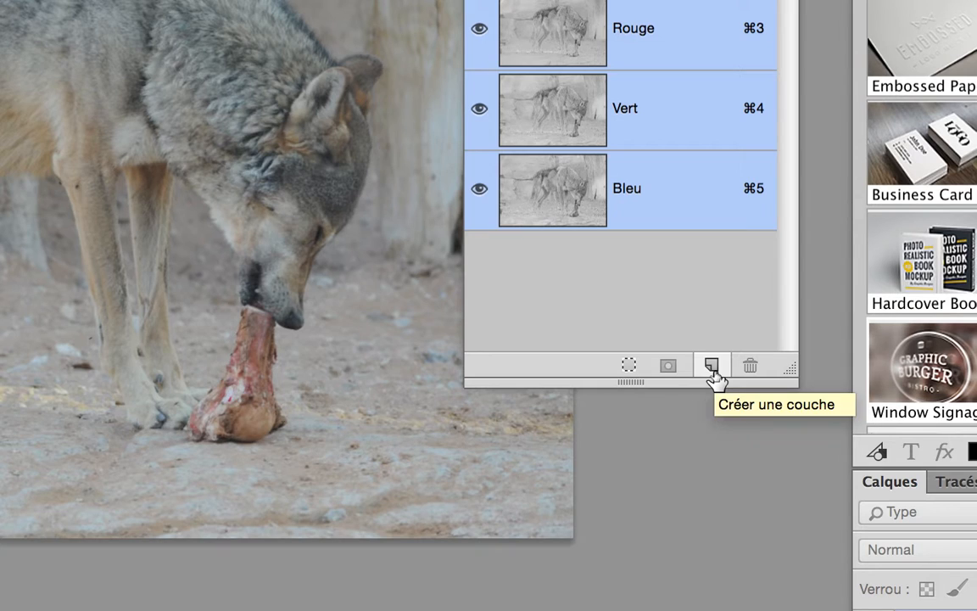
Create a new alpha channel and display the RVB composite together with it while Alpha 1 stays active.
click(713, 367)
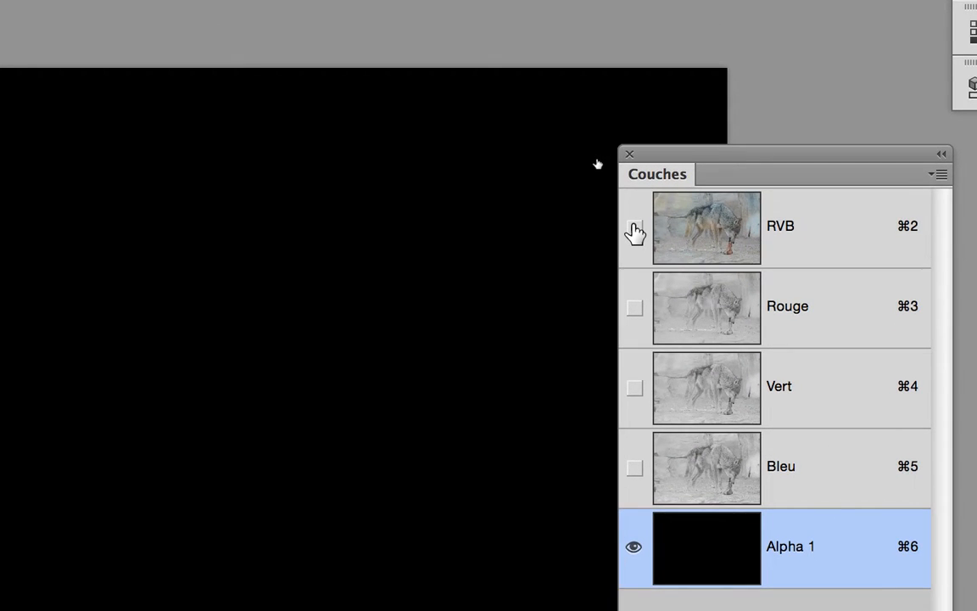
click(638, 245)
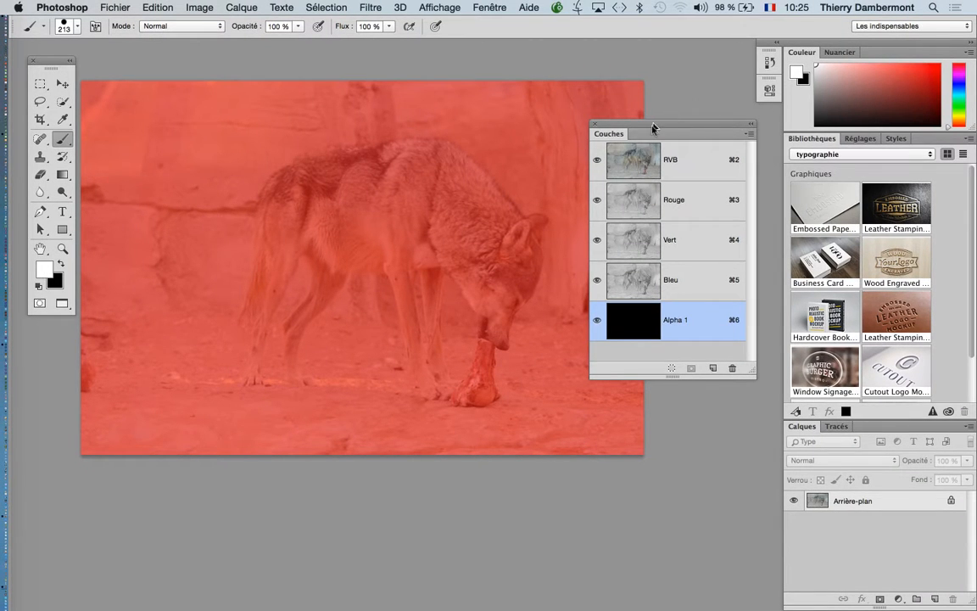
drag(653, 127, 698, 135)
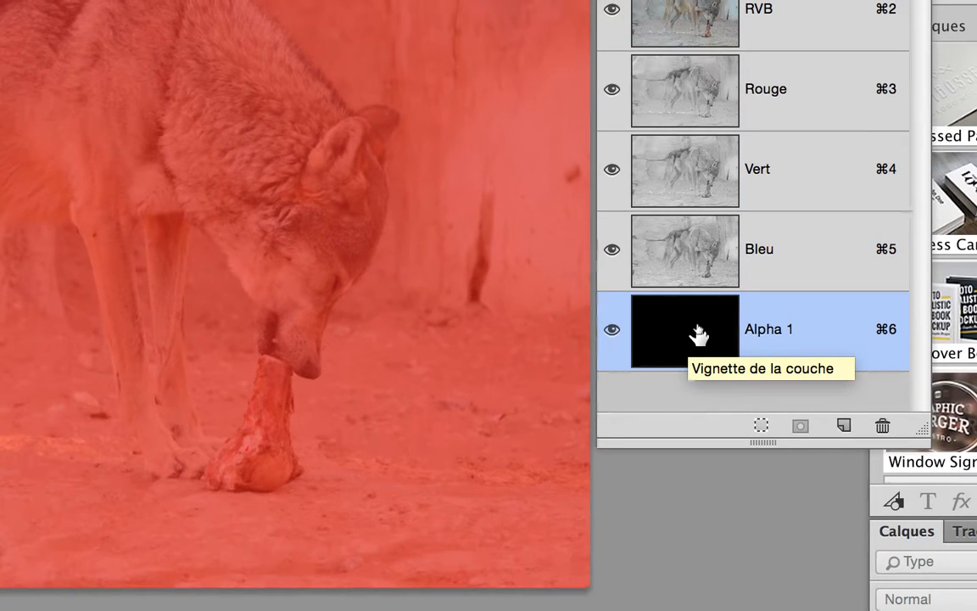
Change the overlay colour of the Alpha 1 channel to green 00ff24.
double_click(698, 335)
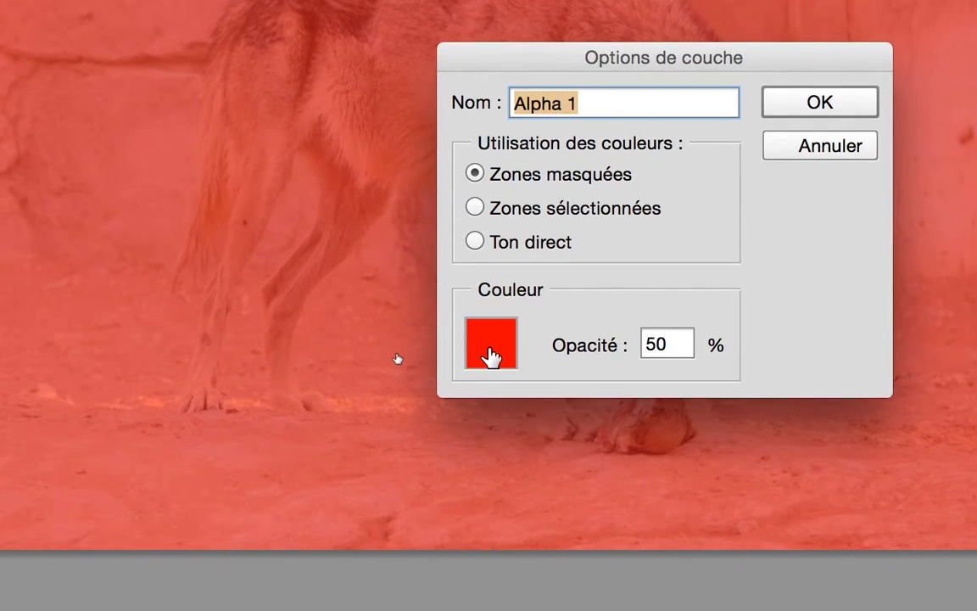
click(491, 357)
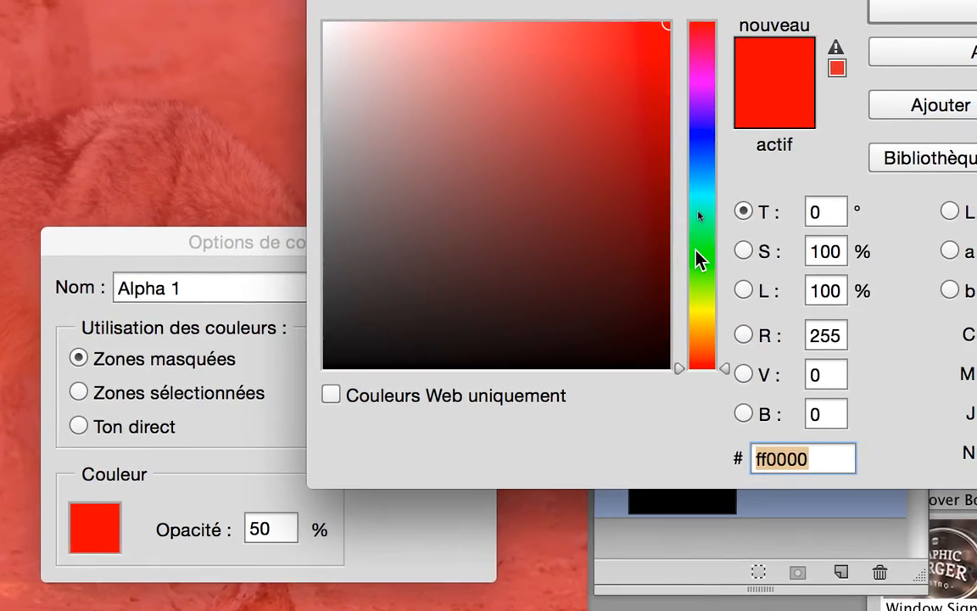
click(697, 249)
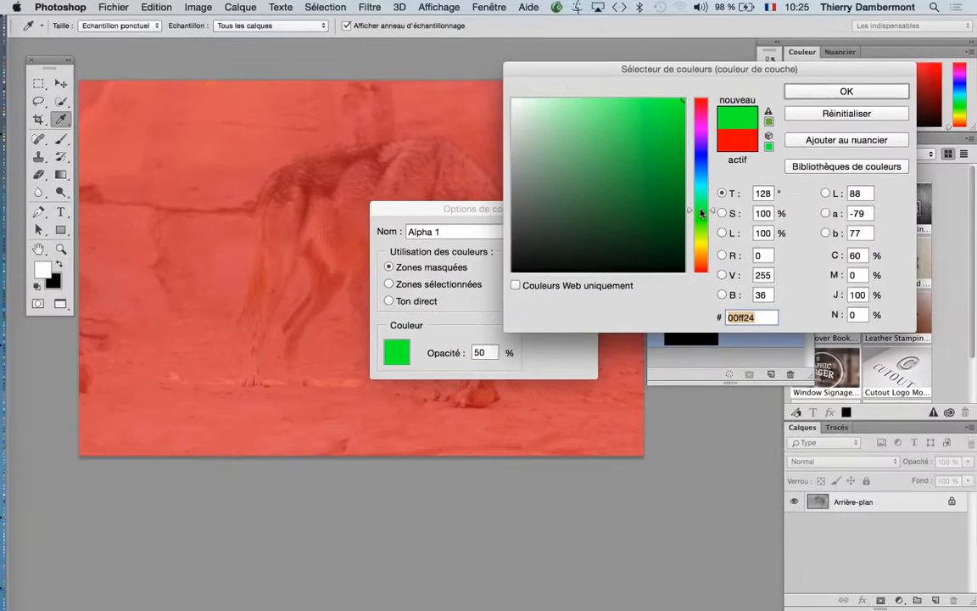
click(822, 95)
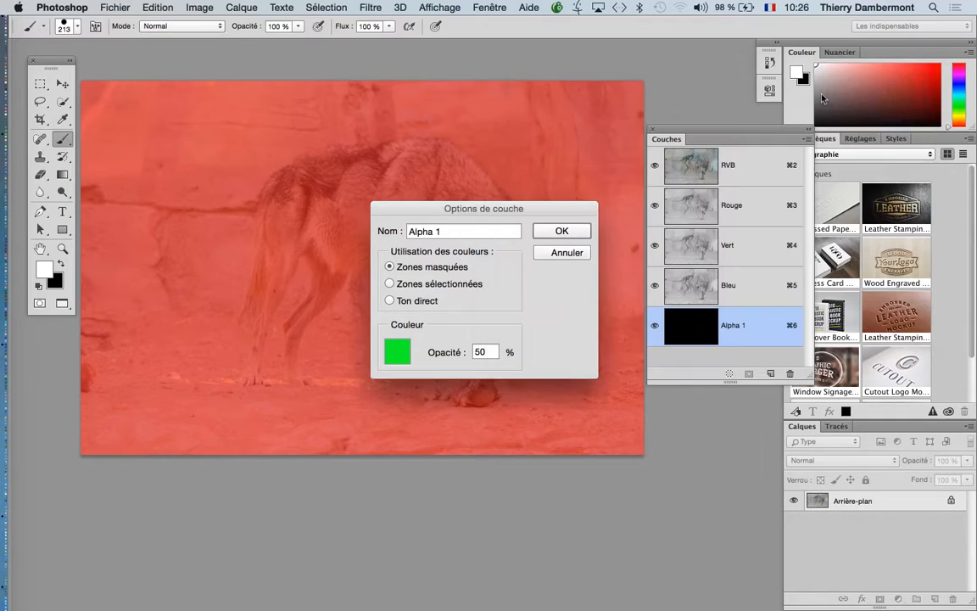
click(565, 232)
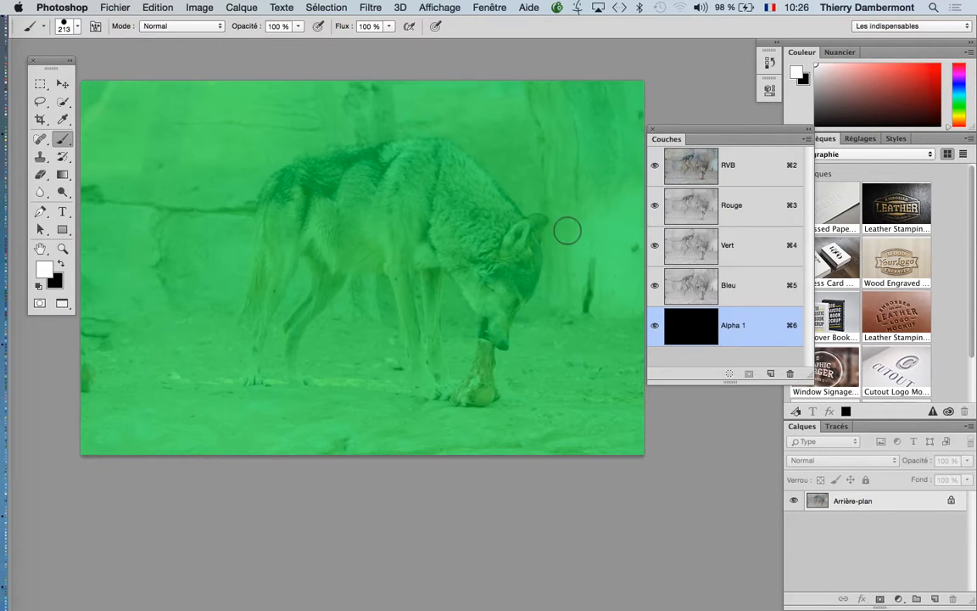
Change the Alpha 1 overlay colour to turquoise green 00ff8a.
double_click(705, 331)
click(399, 350)
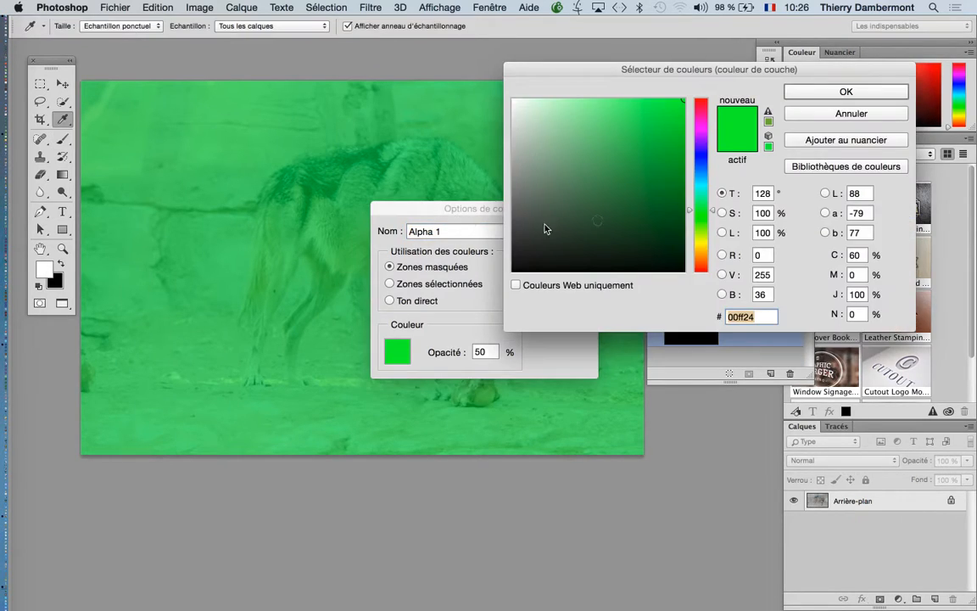
mouse_move(704, 222)
mouse_down()
mouse_move(703, 211)
mouse_move(704, 233)
mouse_move(704, 196)
mouse_up()
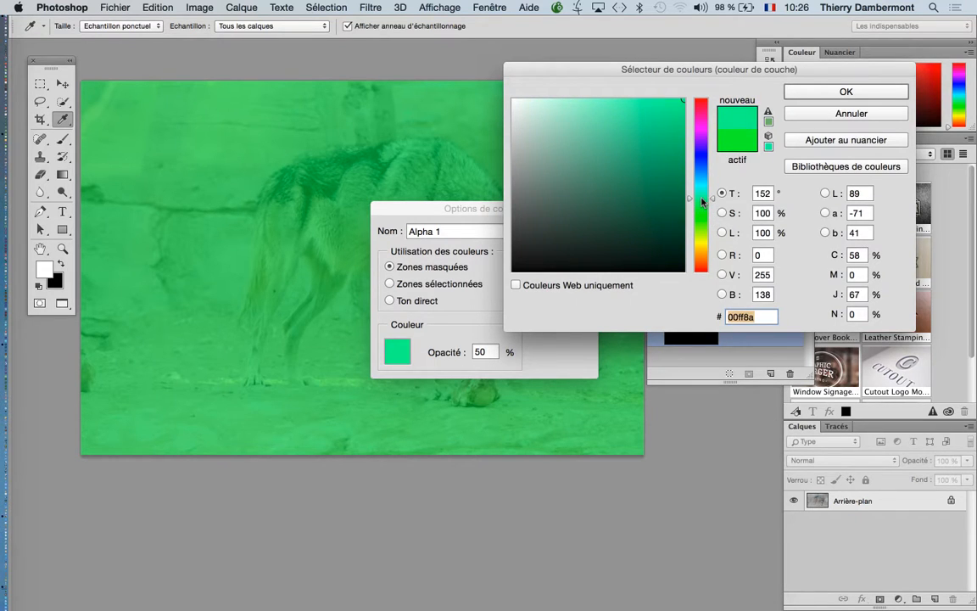
click(846, 92)
key(b)
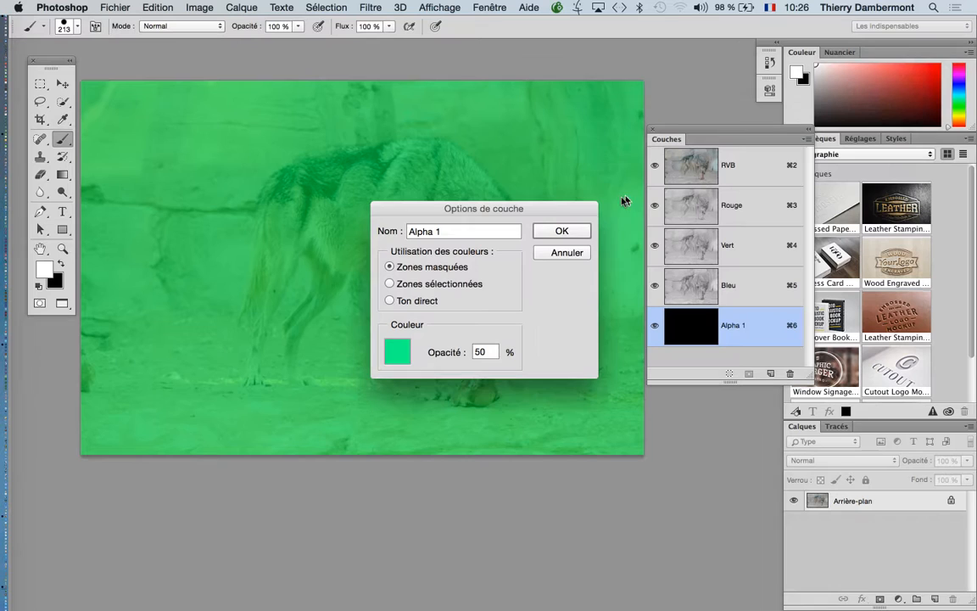
click(574, 227)
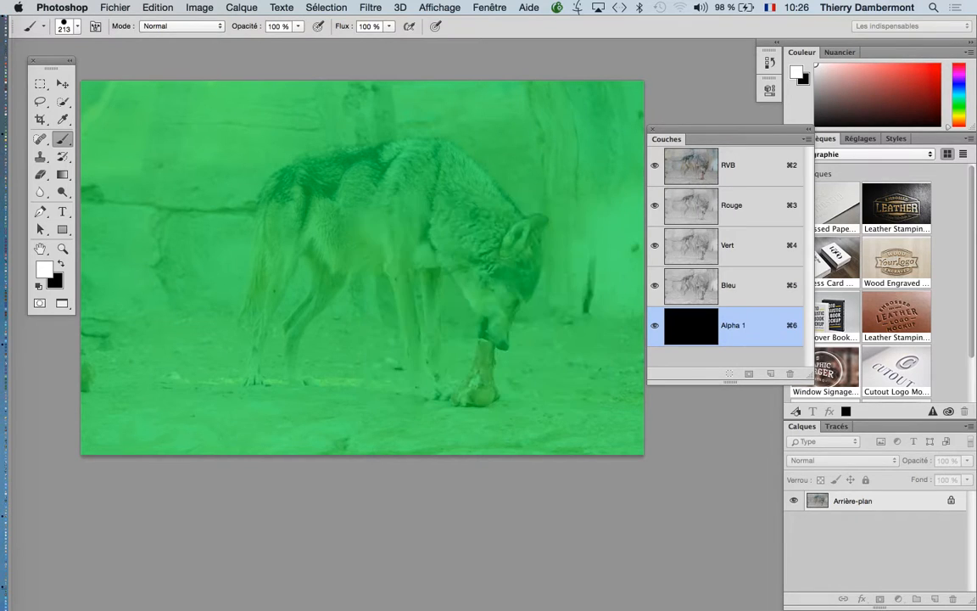
Set the Alpha 1 overlay colour to red ff000c in the channel options.
double_click(684, 327)
click(397, 351)
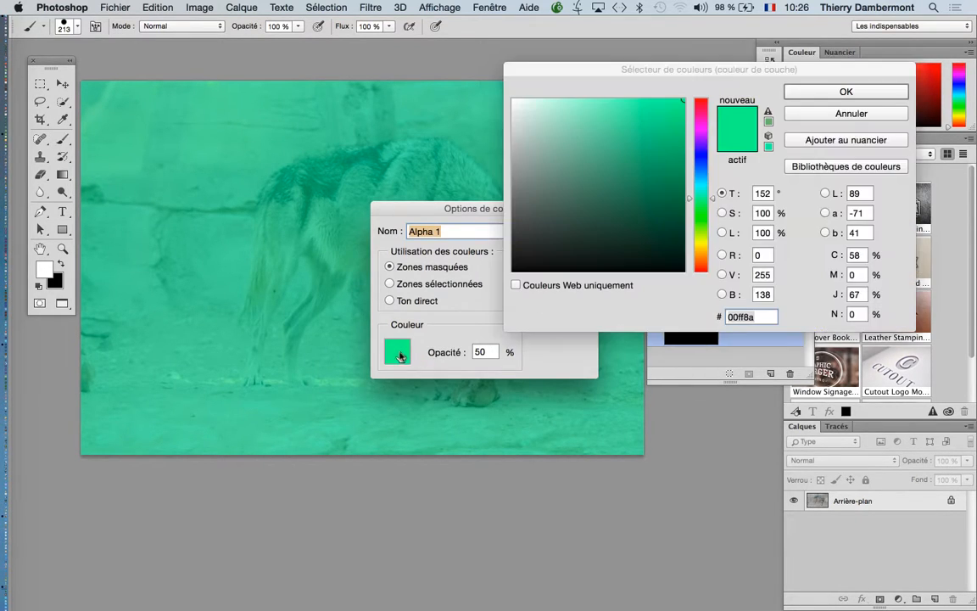
click(700, 173)
mouse_move(701, 173)
mouse_down()
mouse_move(699, 217)
mouse_move(704, 100)
mouse_up()
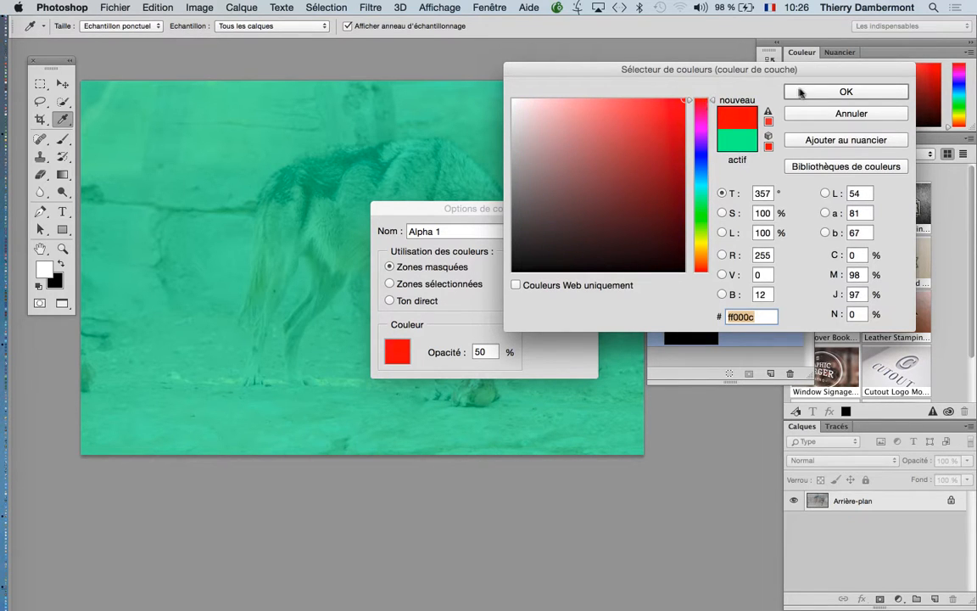
key(Return)
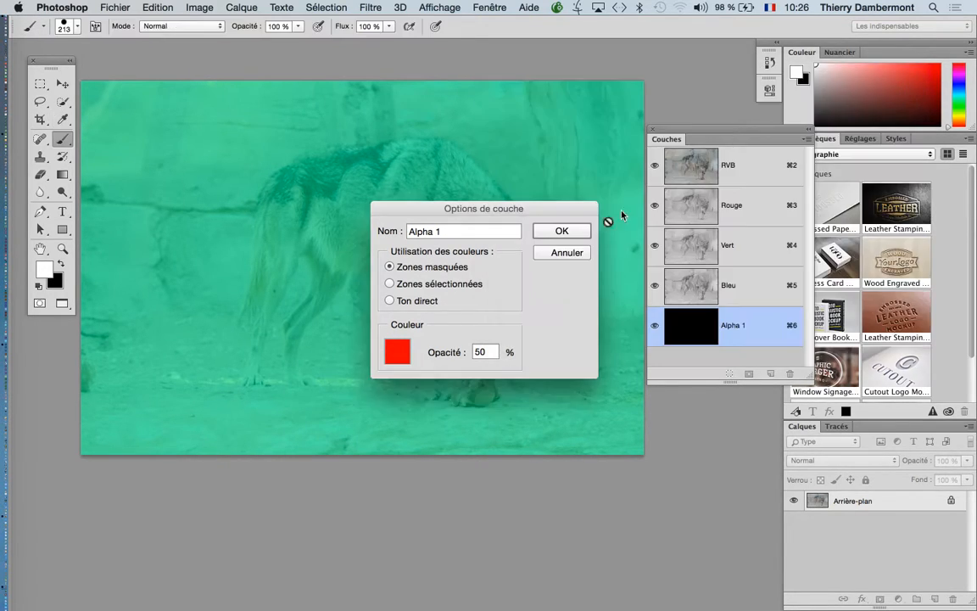
click(572, 227)
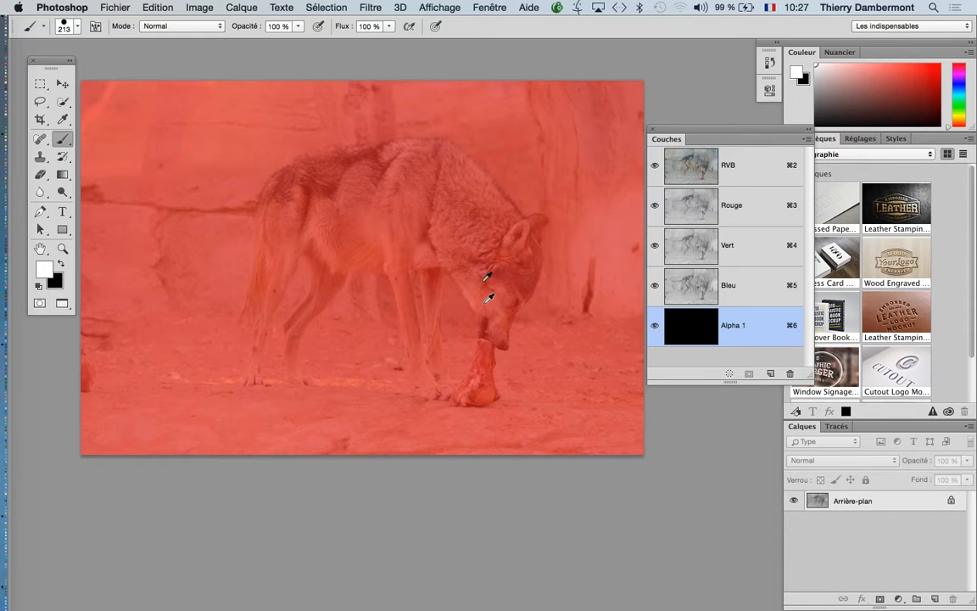
Examine the wolf's outline under the red overlay around the head, legs and back.
scroll(487, 246, up, 5)
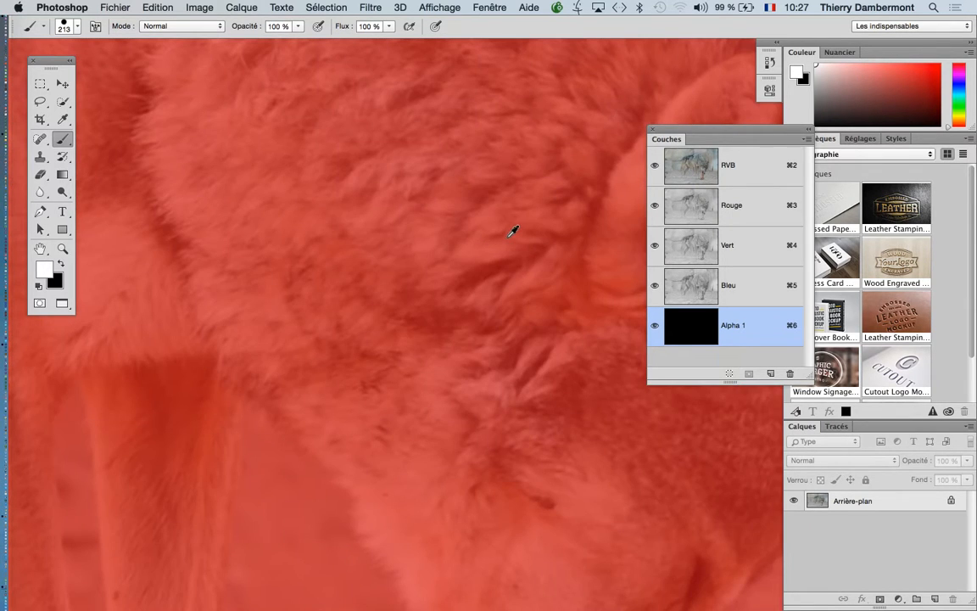
scroll(511, 231, down, 3)
drag(569, 175, 379, 210)
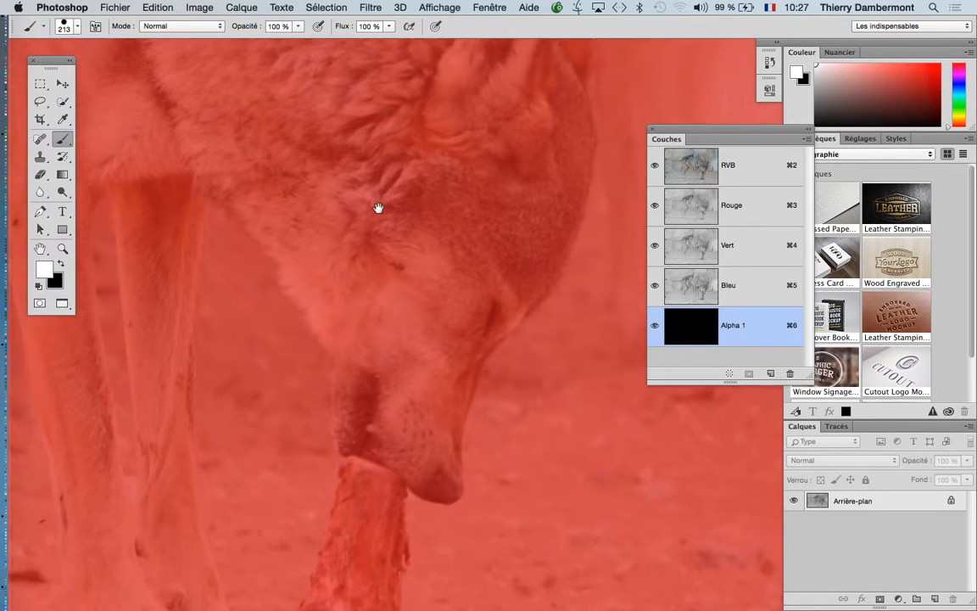
drag(280, 322, 500, 238)
drag(274, 261, 447, 287)
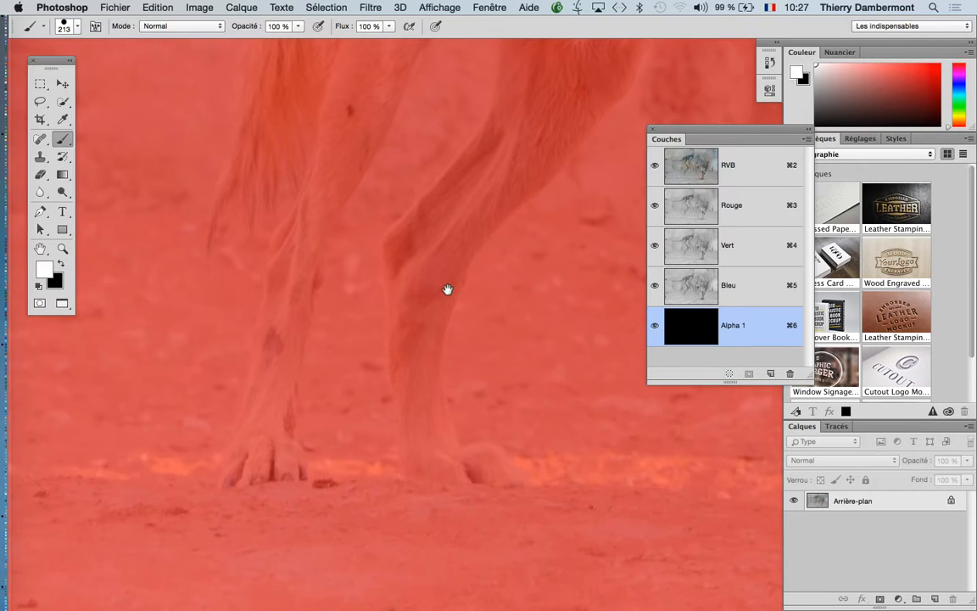
drag(379, 322, 283, 301)
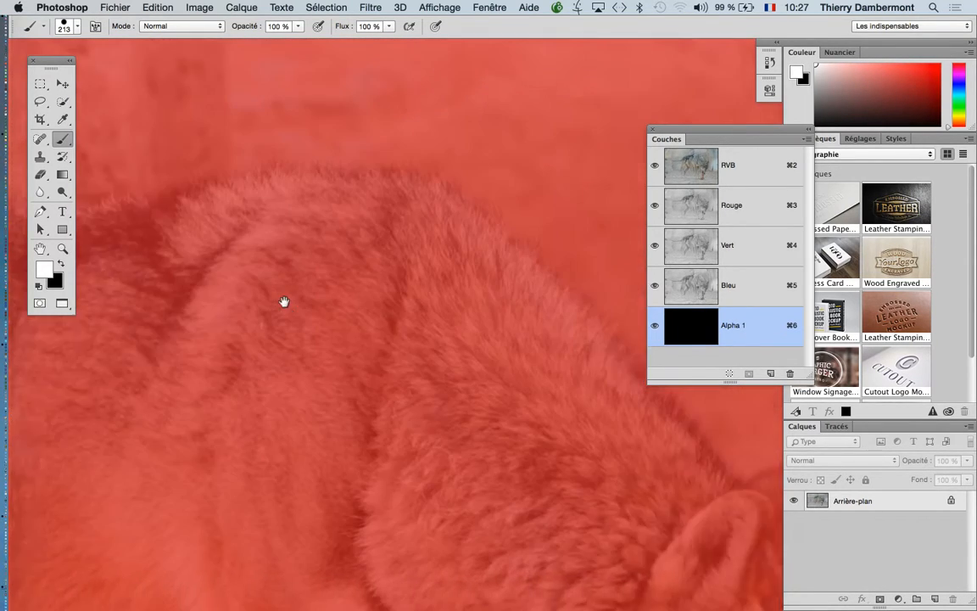
drag(423, 438, 364, 238)
mouse_move(384, 491)
mouse_down()
mouse_move(404, 406)
mouse_move(389, 373)
mouse_up()
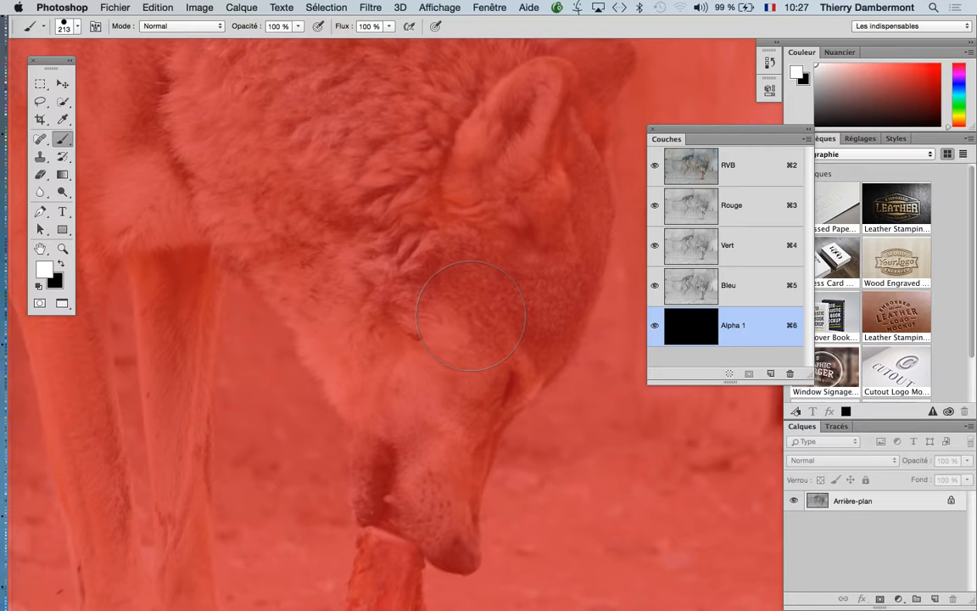
Set a soft 60 px brush and paint white in Alpha 1 along the inner edge of the wolf's forehead down to the muzzle.
mouse_move(470, 316)
mouse_down()
mouse_move(410, 323)
mouse_move(411, 337)
mouse_move(436, 324)
mouse_move(467, 179)
mouse_move(466, 255)
mouse_move(469, 179)
mouse_move(465, 219)
mouse_move(464, 208)
mouse_up()
drag(459, 250, 452, 215)
mouse_move(587, 160)
mouse_down()
mouse_move(599, 212)
mouse_move(582, 286)
mouse_move(551, 350)
mouse_move(482, 426)
mouse_up()
drag(468, 261, 475, 57)
drag(480, 252, 531, 295)
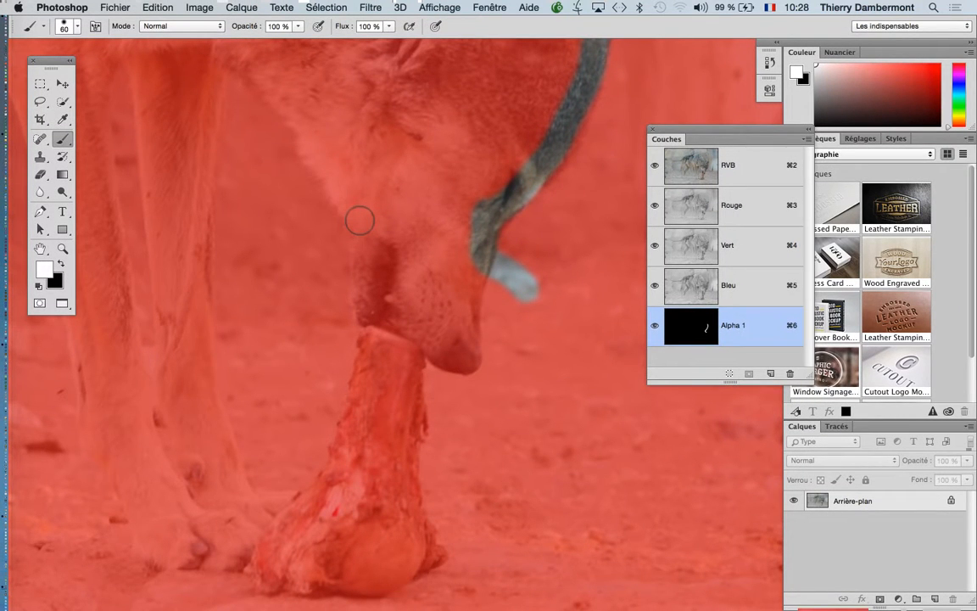
Paint black over the stray stroke outside the muzzle, and switch the foreground colour back to white.
key(x)
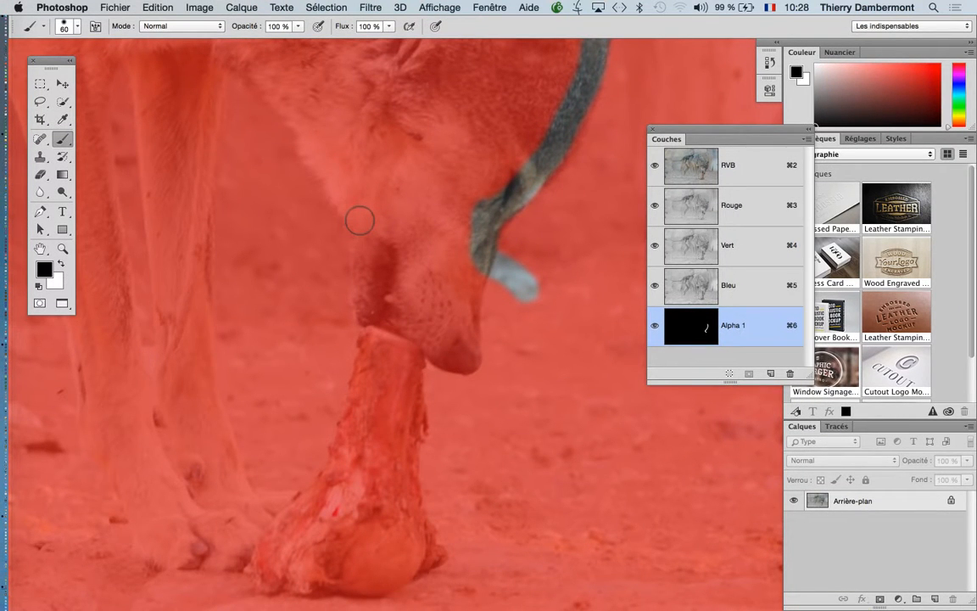
key(x)
key(x)
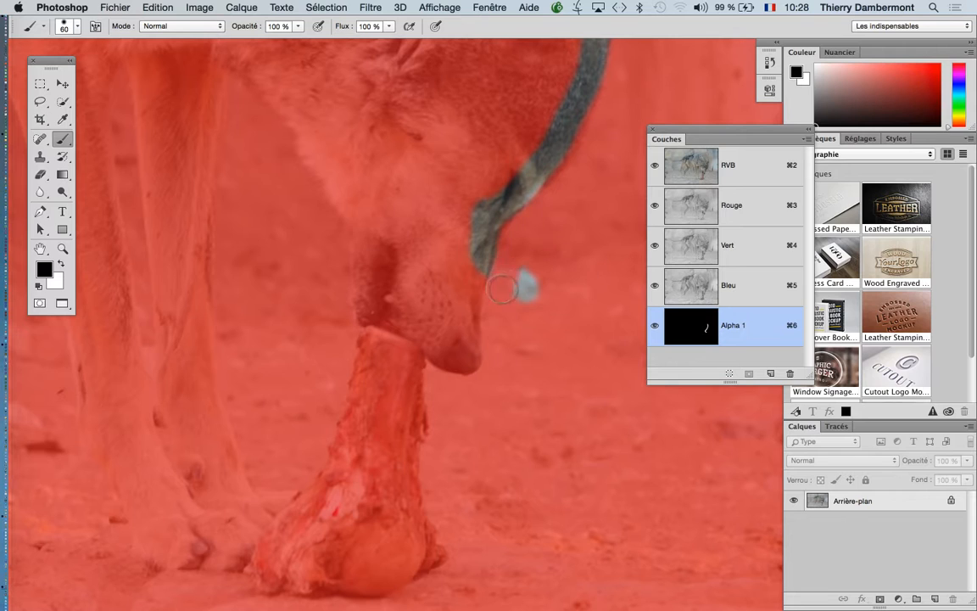
drag(525, 282, 526, 293)
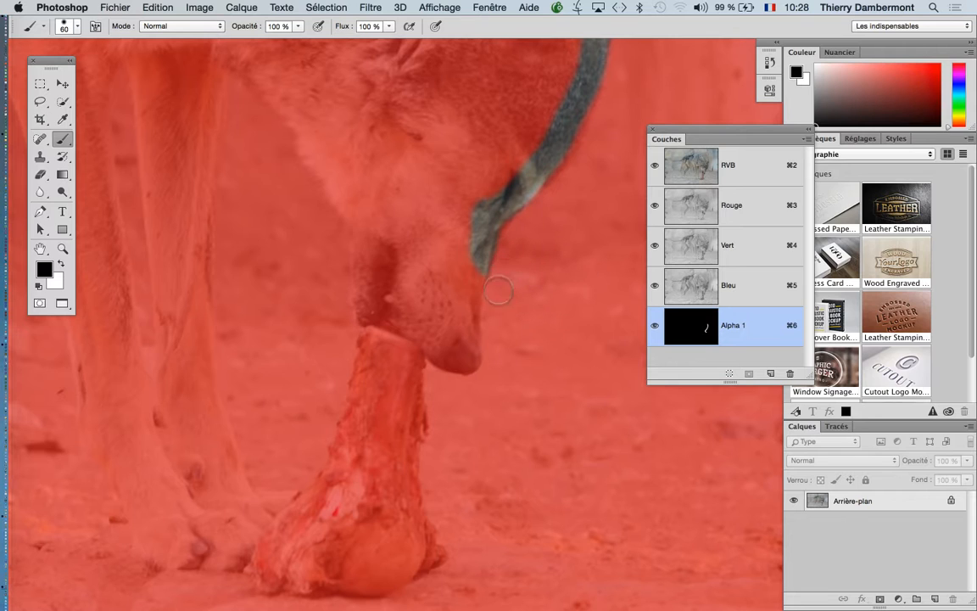
key(x)
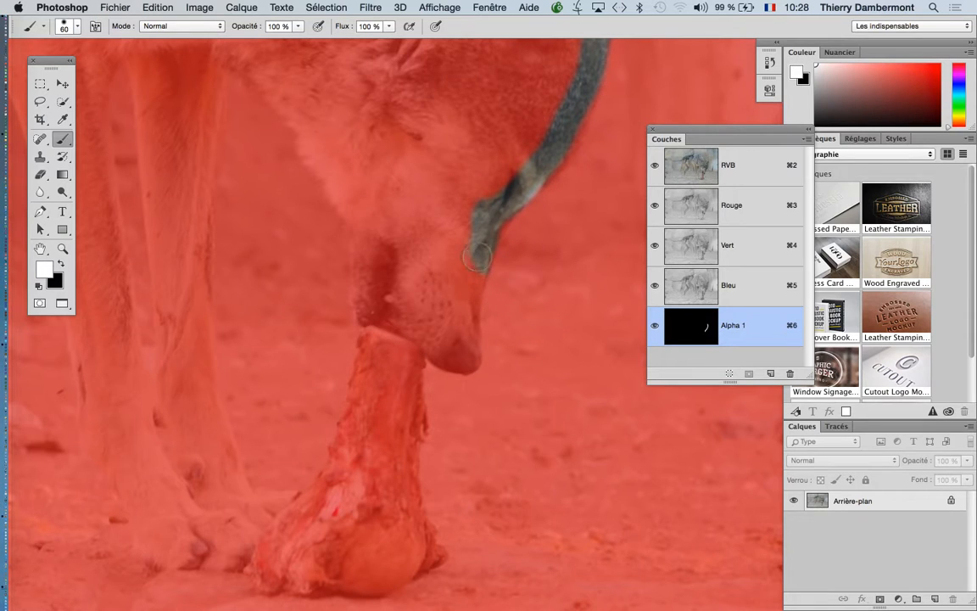
Extend the white strip in the mask up the wolf's forehead to the base of the ear.
drag(491, 221, 451, 354)
drag(531, 191, 525, 354)
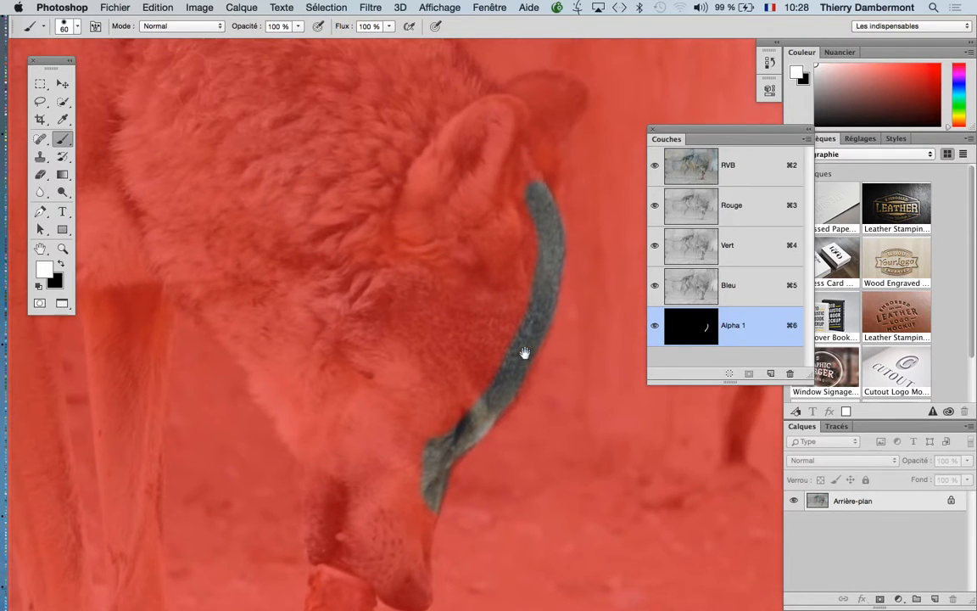
mouse_move(522, 225)
mouse_down()
mouse_move(523, 240)
mouse_move(512, 134)
mouse_up()
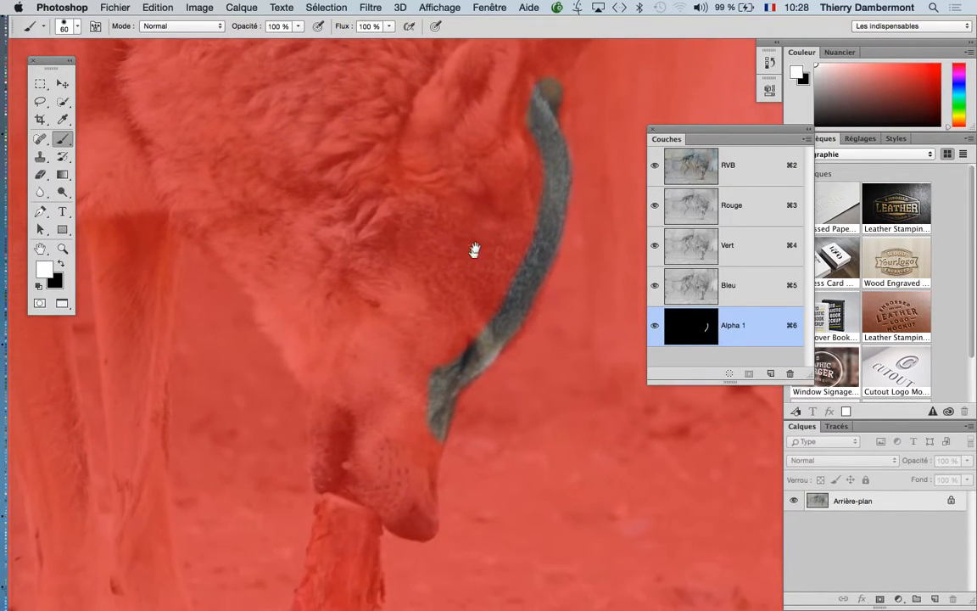
drag(476, 251, 491, 191)
Set a harder 52 px brush and paint white down the muzzle, around the nose and back along the mouth.
scroll(458, 397, up, 2)
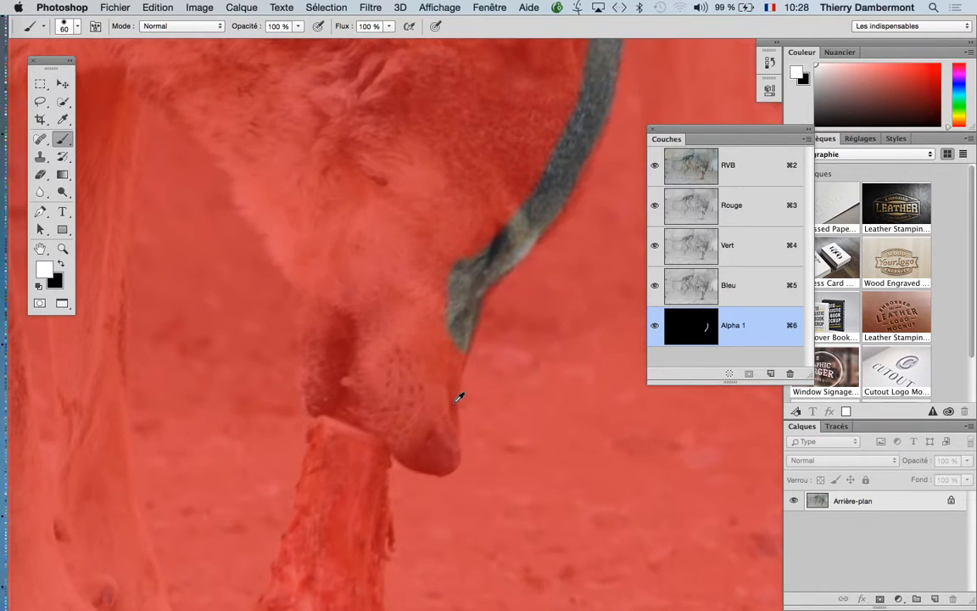
scroll(511, 405, up, 2)
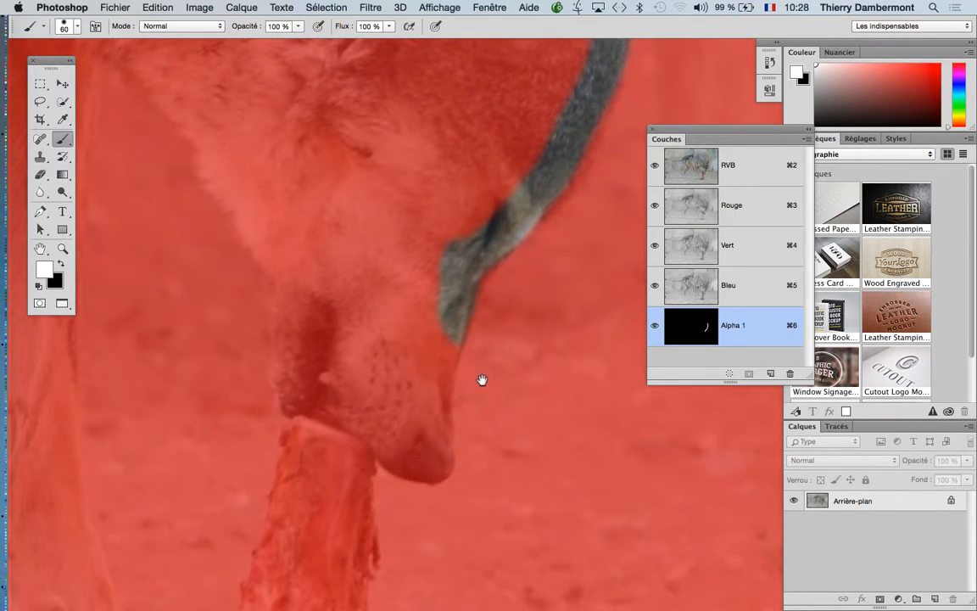
drag(482, 379, 487, 316)
drag(508, 353, 503, 392)
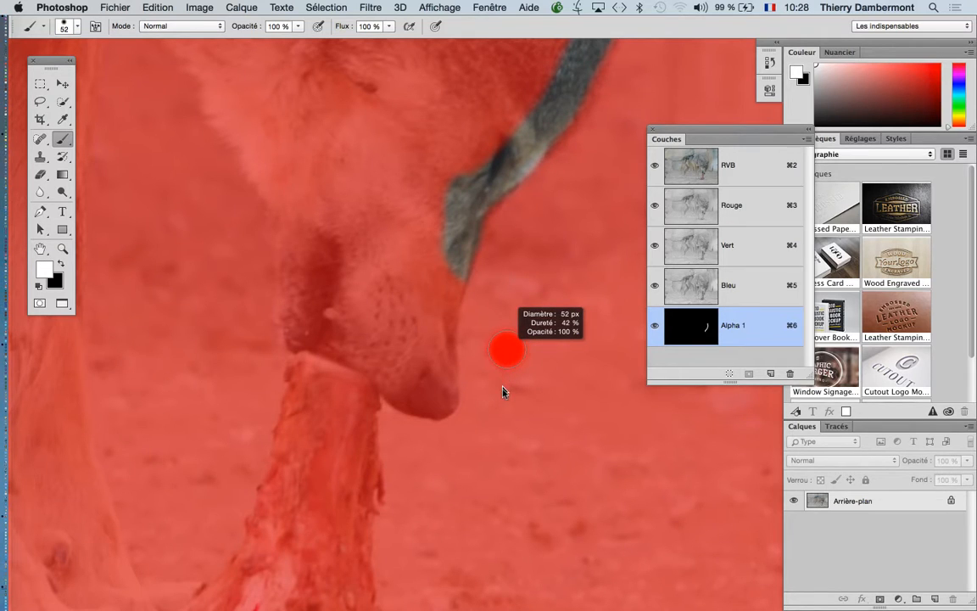
mouse_move(499, 472)
mouse_down()
mouse_move(502, 411)
mouse_move(497, 480)
mouse_up()
mouse_move(450, 255)
mouse_down()
mouse_move(433, 346)
mouse_move(441, 398)
mouse_move(406, 390)
mouse_move(302, 324)
mouse_move(301, 309)
mouse_move(425, 388)
mouse_move(438, 381)
mouse_move(441, 302)
mouse_up()
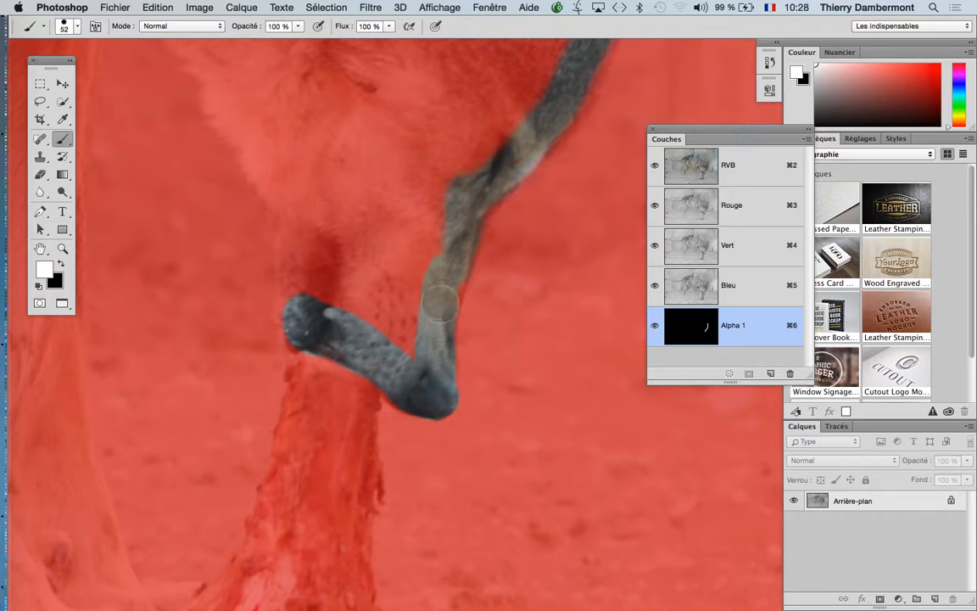
Examine the edges of the strips painted along the wolf's forehead, muzzle and mouth.
scroll(478, 435, up, 5)
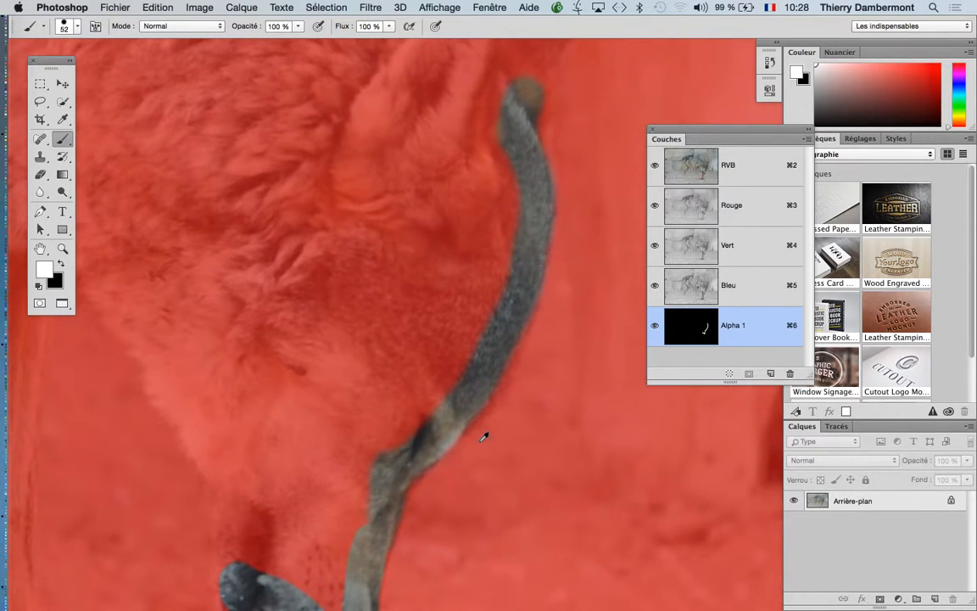
scroll(484, 434, down, 2)
scroll(490, 389, down, 3)
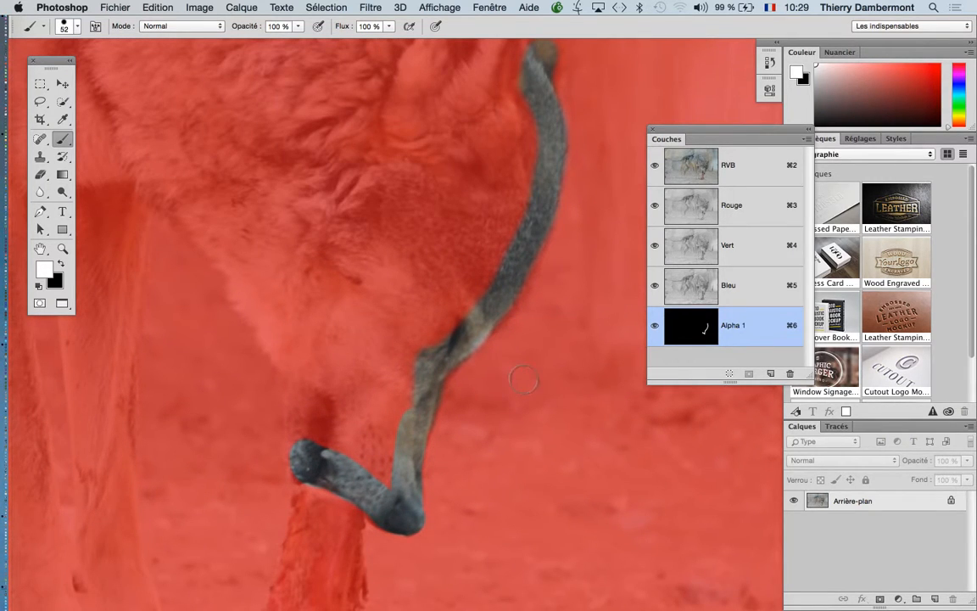
scroll(529, 374, down, 2)
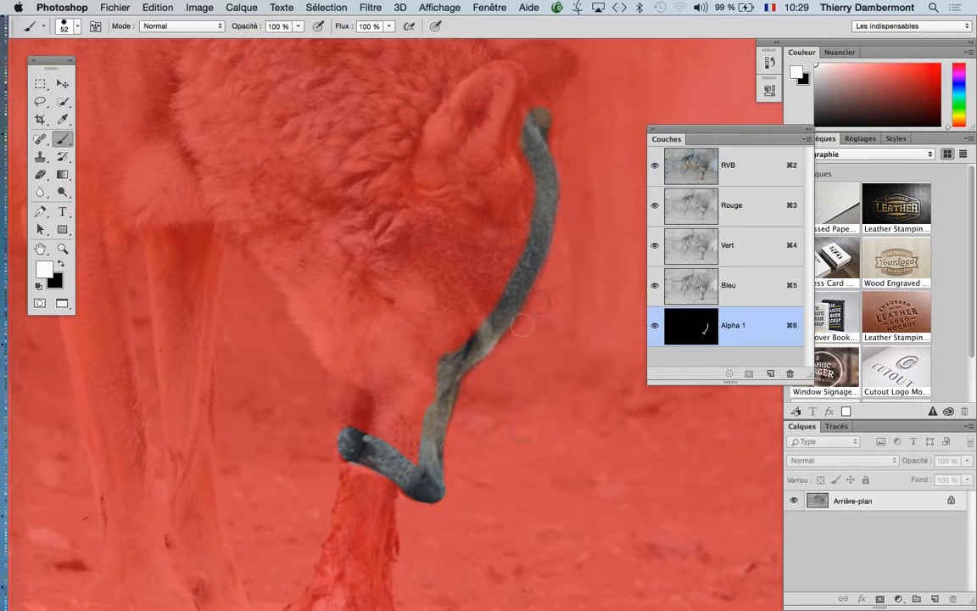
scroll(547, 270, up, 2)
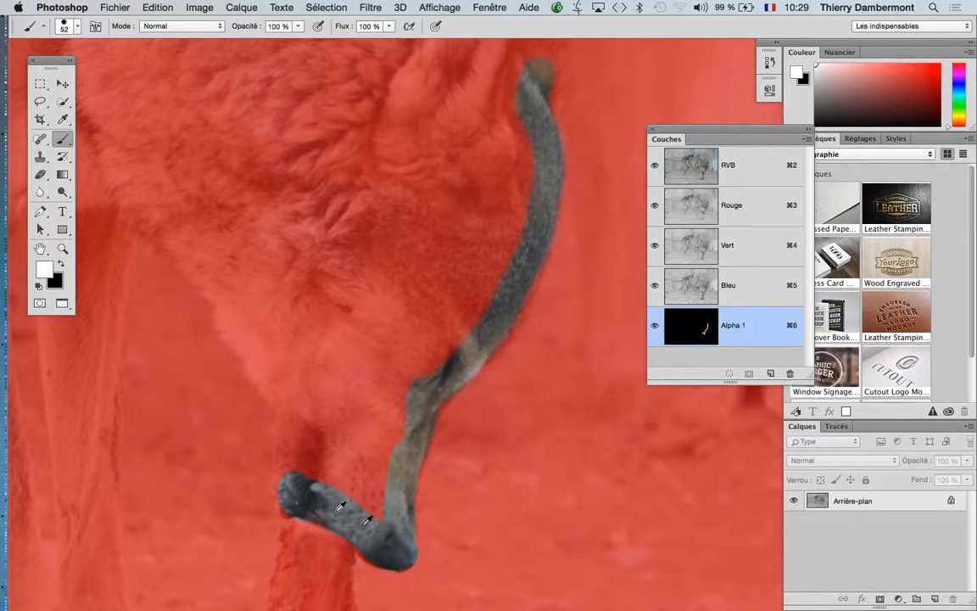
scroll(448, 375, down, 3)
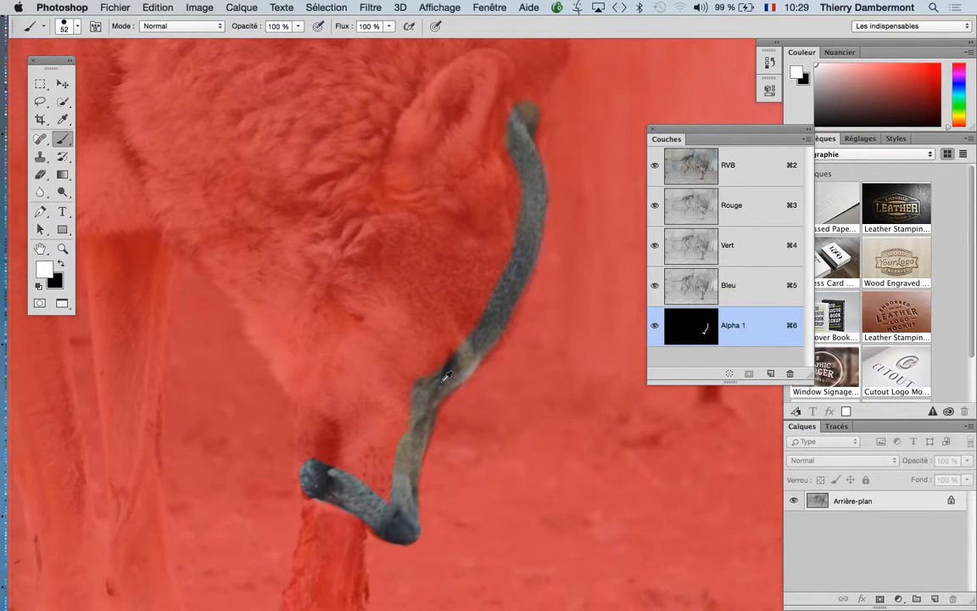